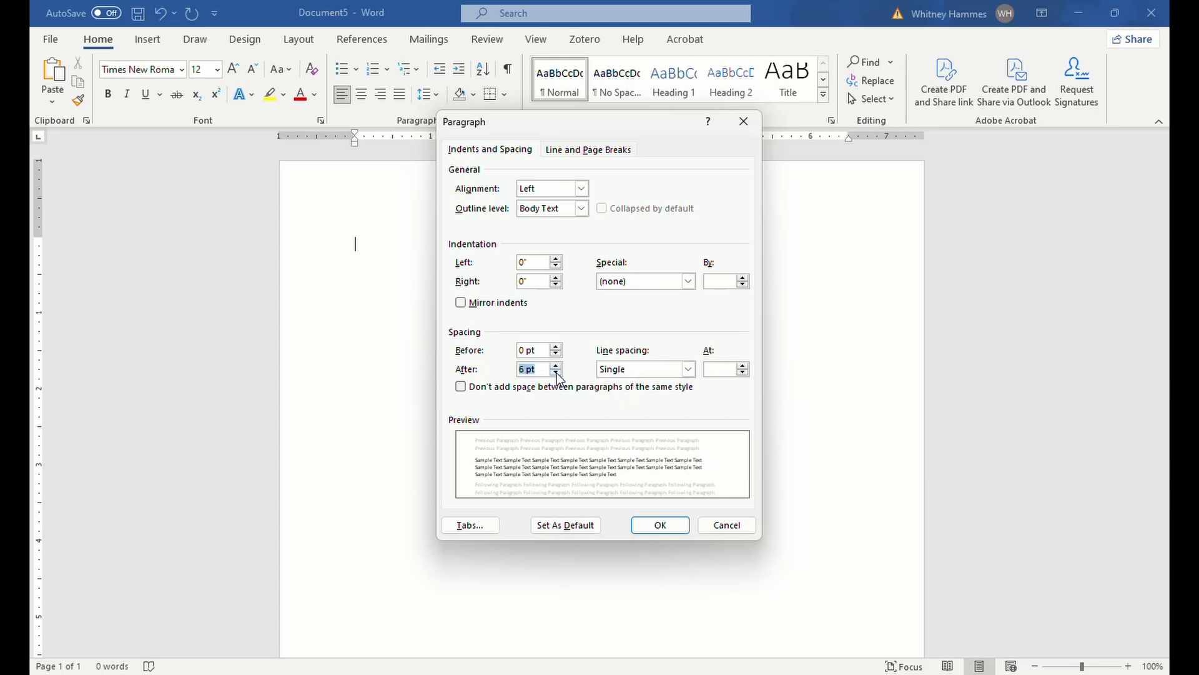
# - Set the paragraph spacing after to 0 pt and centre the text alignment
pyautogui.click(557, 373)
pyautogui.click(660, 524)
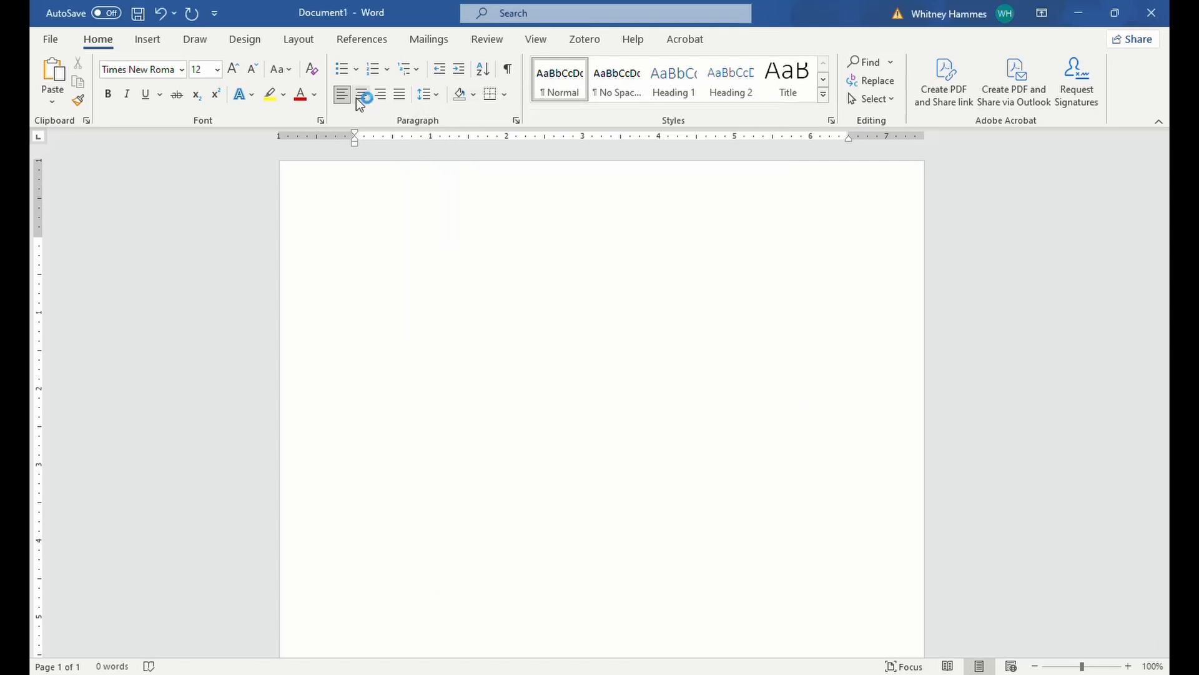
pyautogui.click(361, 94)
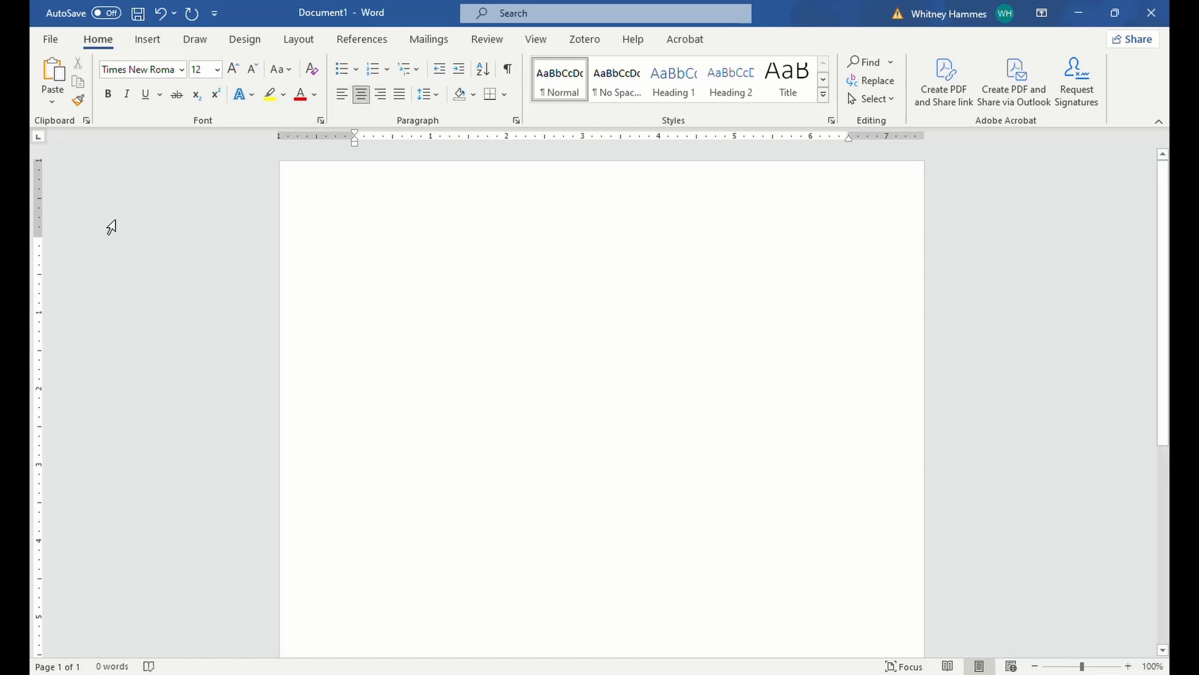
# - Set the document's top margin to 2 inches using custom margins
pyautogui.click(304, 41)
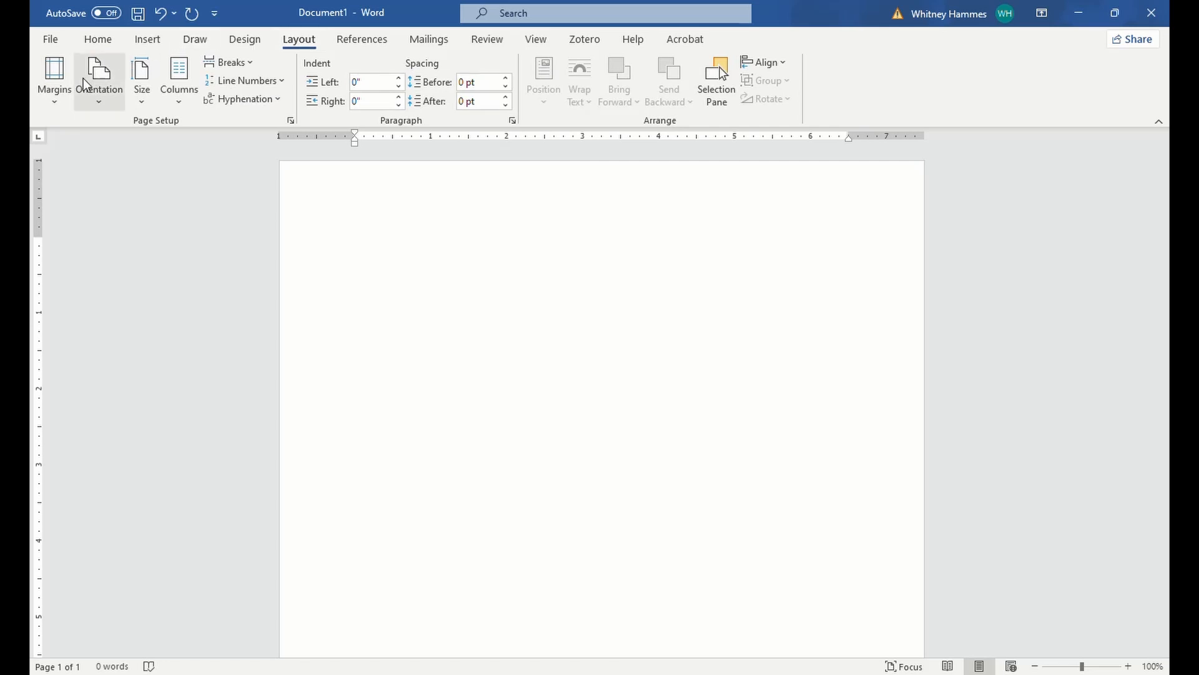
pyautogui.click(60, 84)
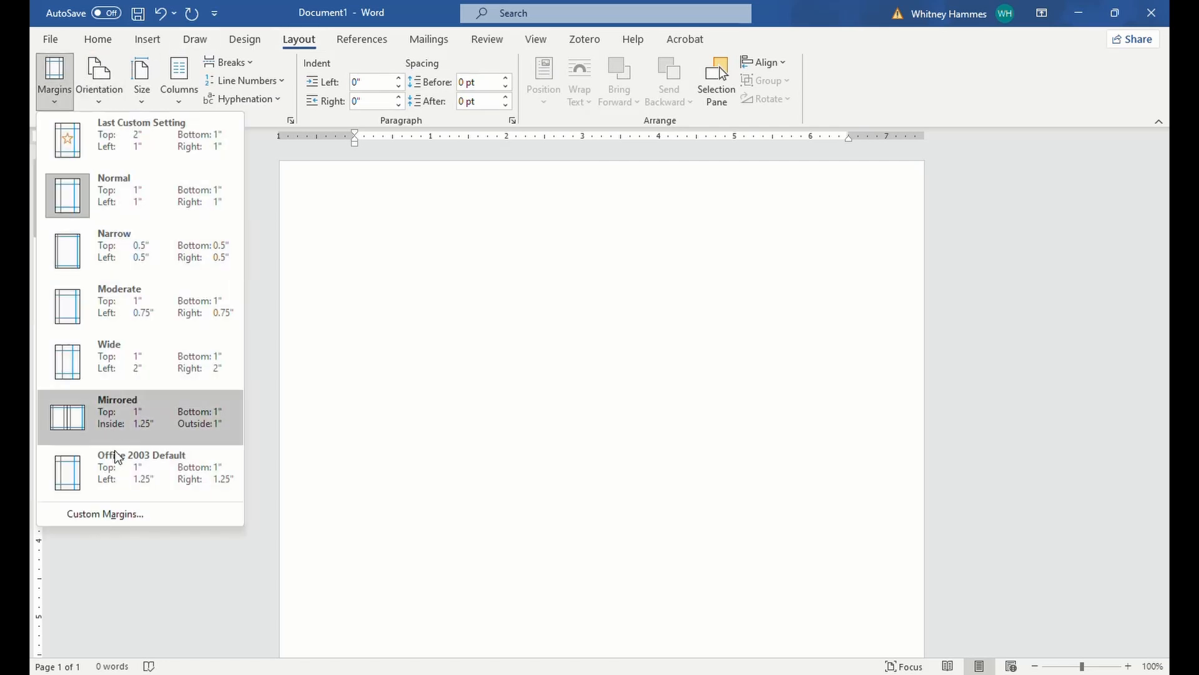
pyautogui.click(107, 514)
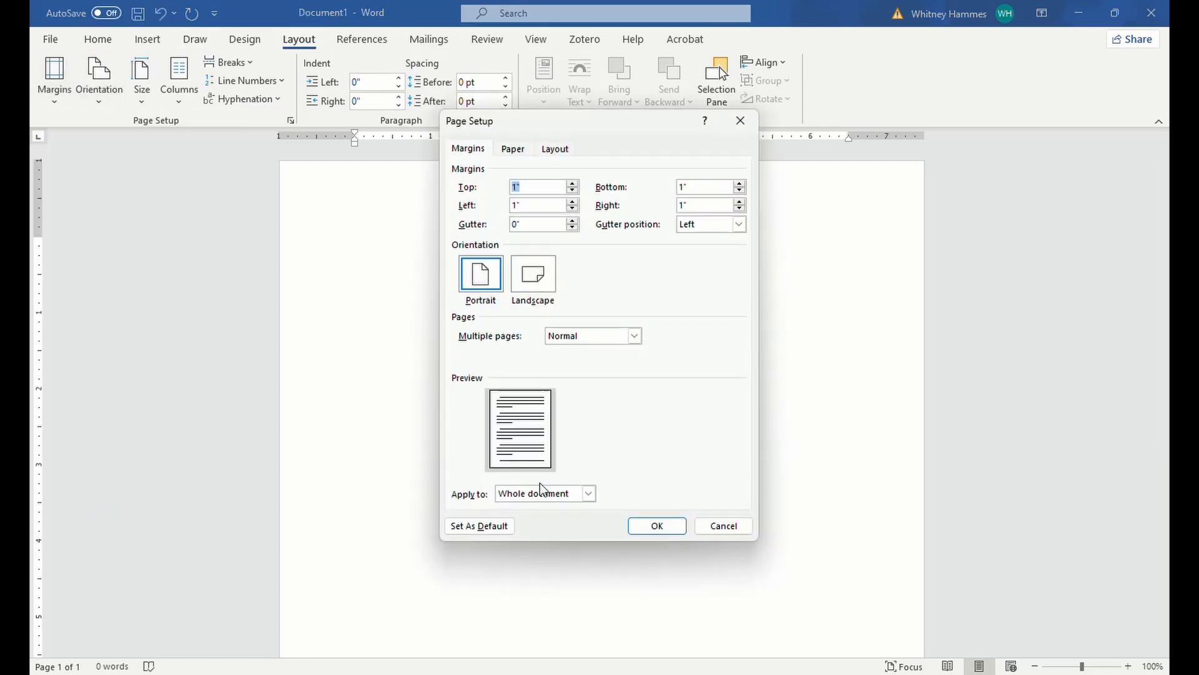
pyautogui.click(518, 186)
pyautogui.press('BackSpace')
pyautogui.write('2')
pyautogui.click(650, 528)
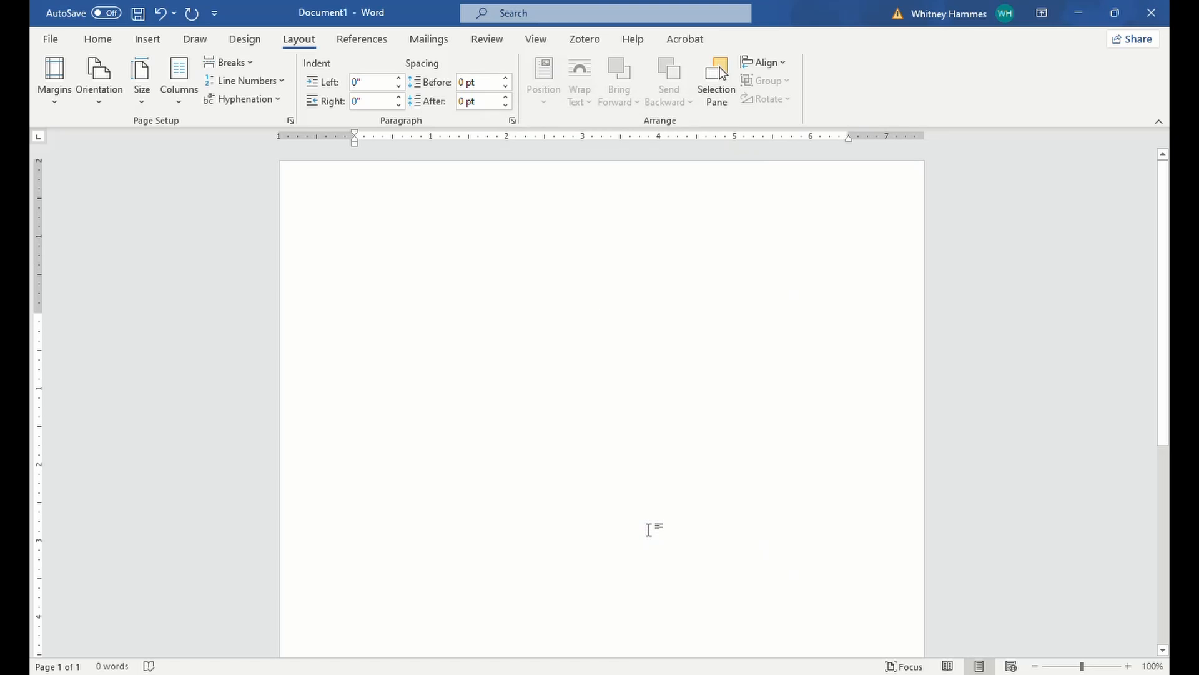
# - Enter the title-page lines "TITLE", "A Term Paper", "Presented to Professor First Last Name", "Harding School of Theology" and "Searcy, Arkansas", leaving two blank lines after "TITLE"
pyautogui.write('TITLE')
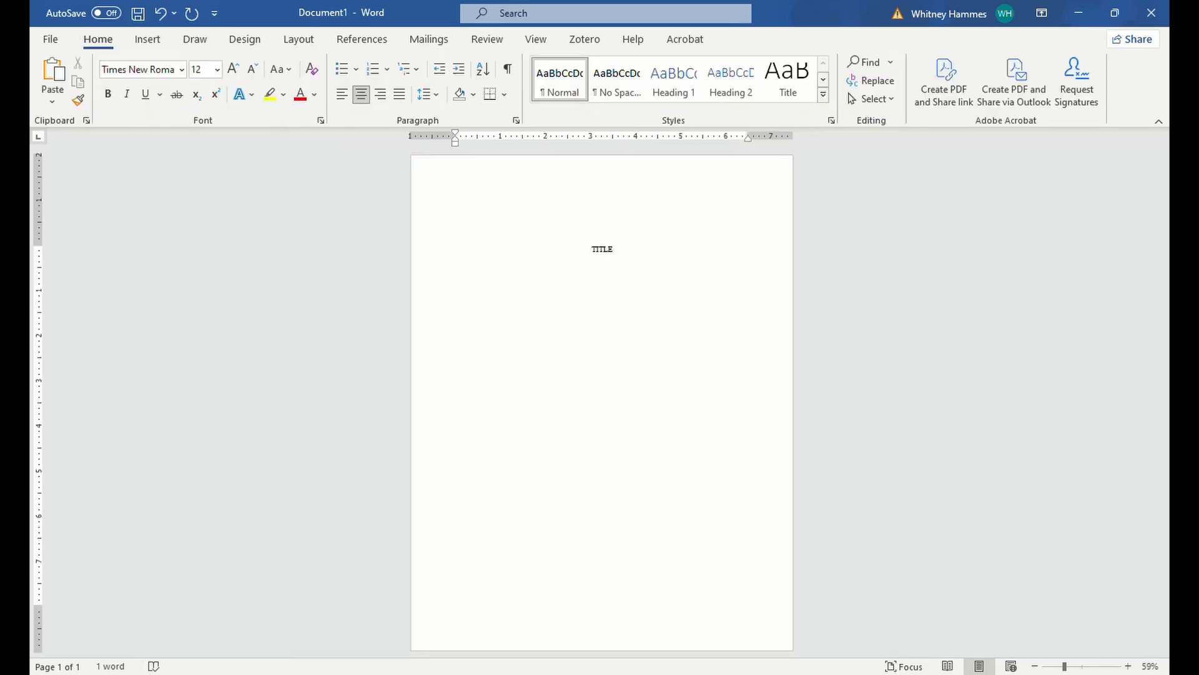
pyautogui.press('Return')
pyautogui.write('A Term Paper')
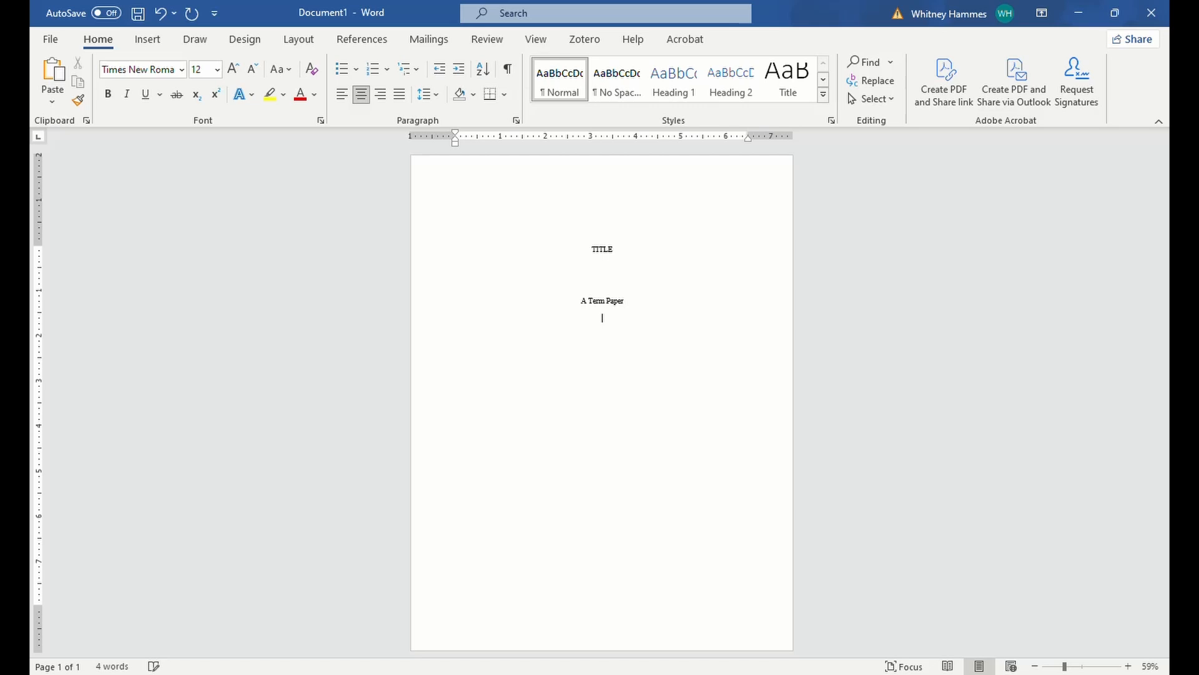
pyautogui.write('Presented to Professor First Last Name')
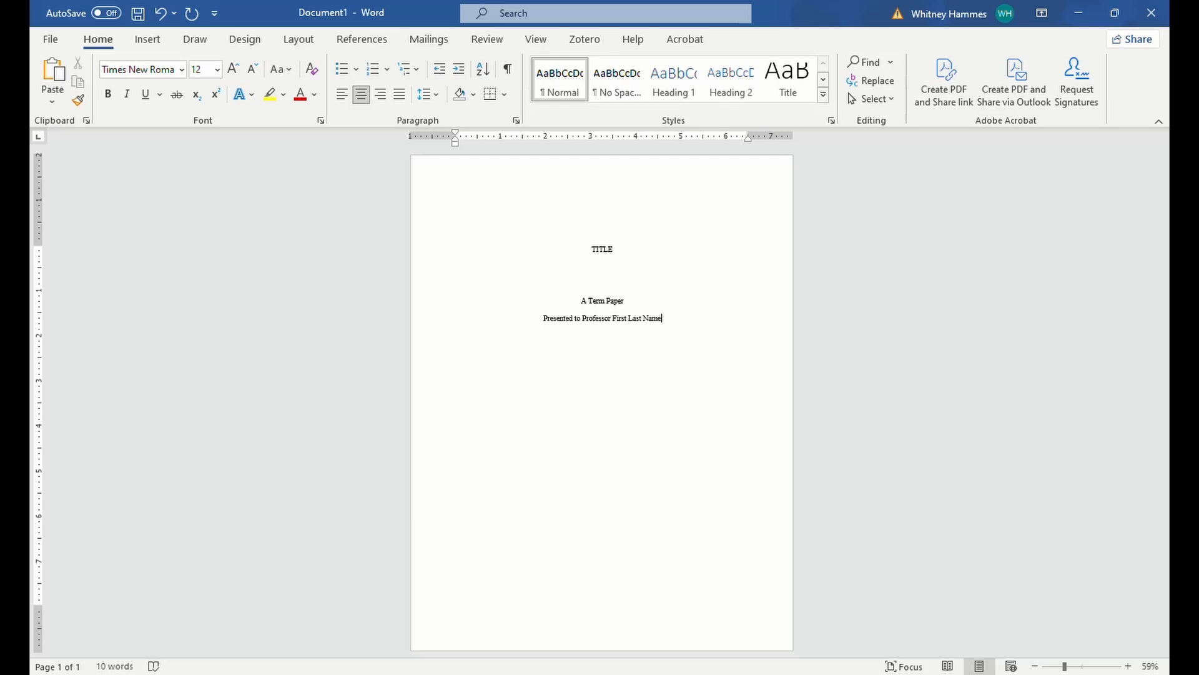
pyautogui.press('Return')
pyautogui.write('Harding School of Theology Searcy, A')
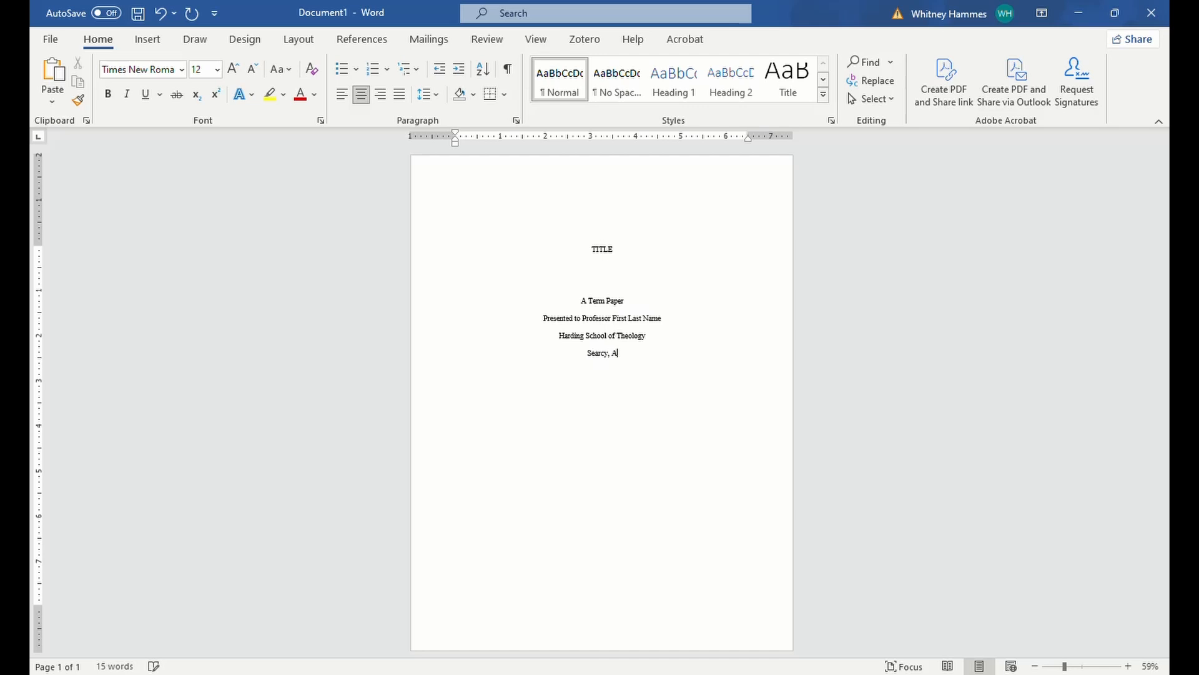
pyautogui.write('rkansas')
# - Leave three blank lines and enter "As a Requirement in", "BMIN 5990" and "Advanced Theological Research" on separate lines
pyautogui.press('Return')
pyautogui.press('Return')
pyautogui.press('Return')
pyautogui.write('As a Requirement in')
pyautogui.press('Return')
pyautogui.write('BMIN 5')
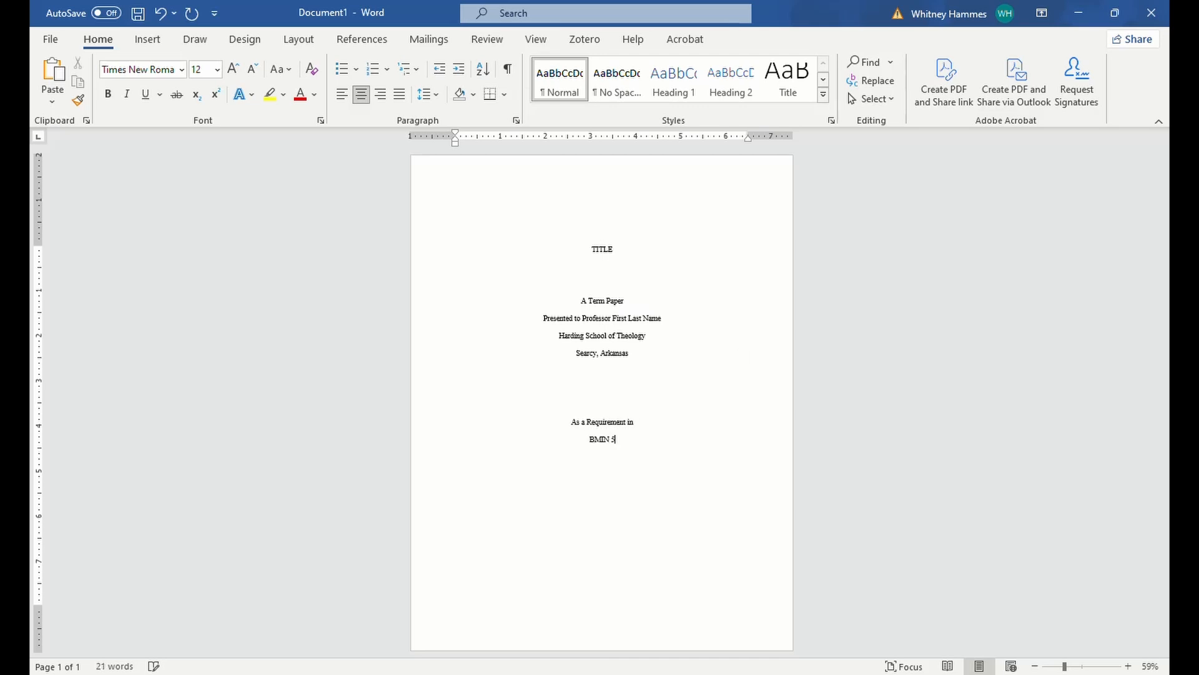
pyautogui.write('990')
pyautogui.press('Return')
pyautogui.write('Advanced Theological Research')
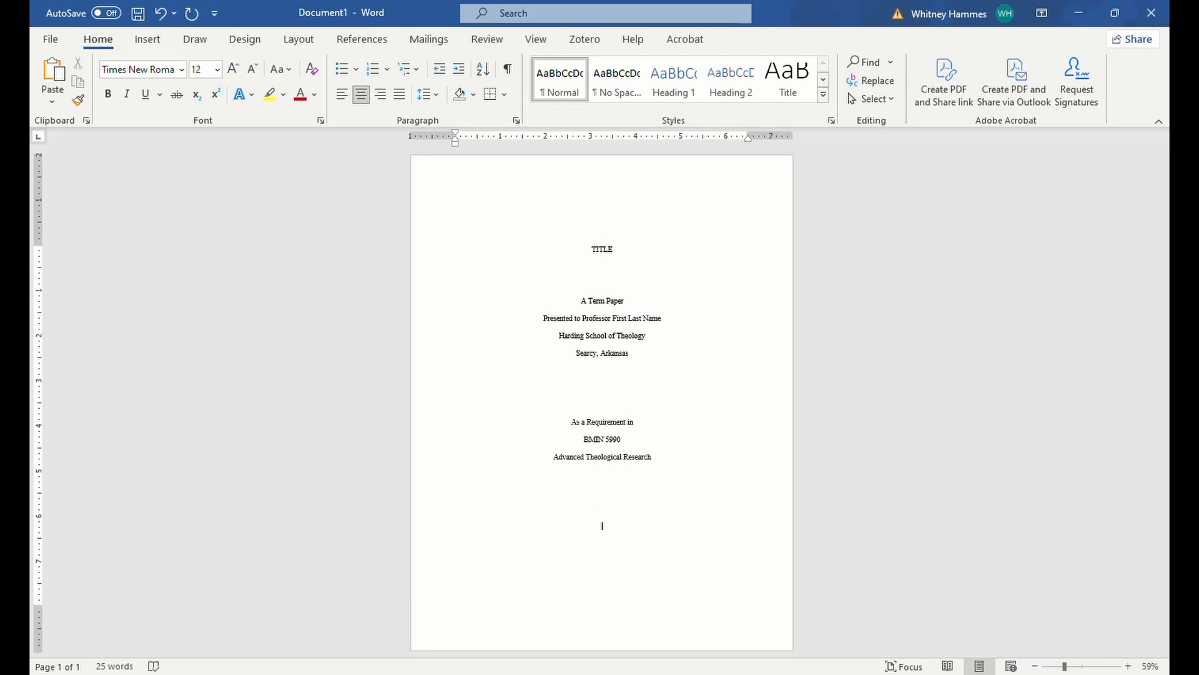
# - Enter "By", "Your Name" and "May 22, 2025" on separate lines, three blank lines below the course title
pyautogui.write('By ')
pyautogui.write('Your Name')
pyautogui.press('Return')
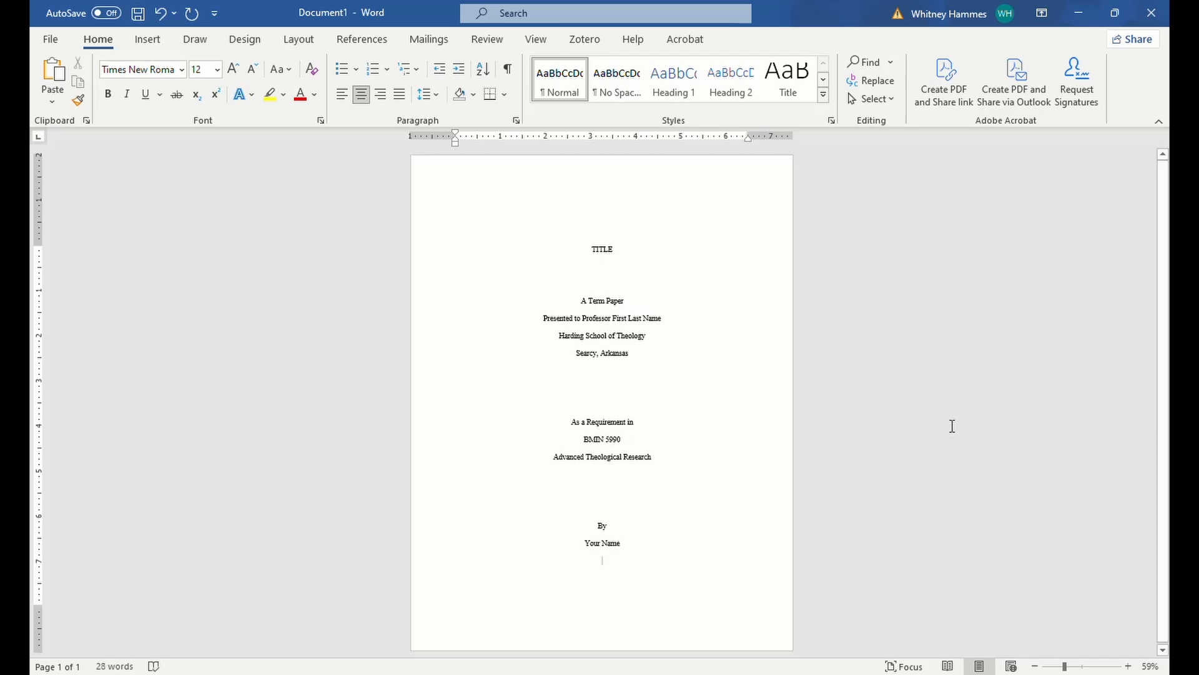
pyautogui.write('May 22')
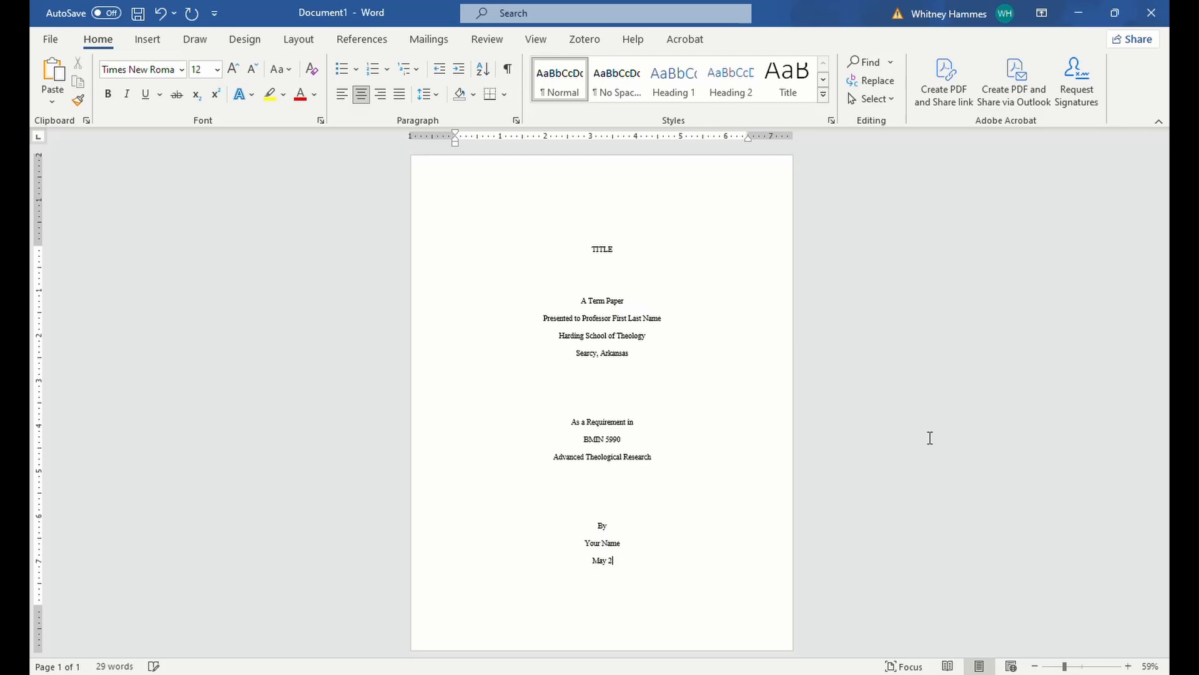
pyautogui.write(', 2025')
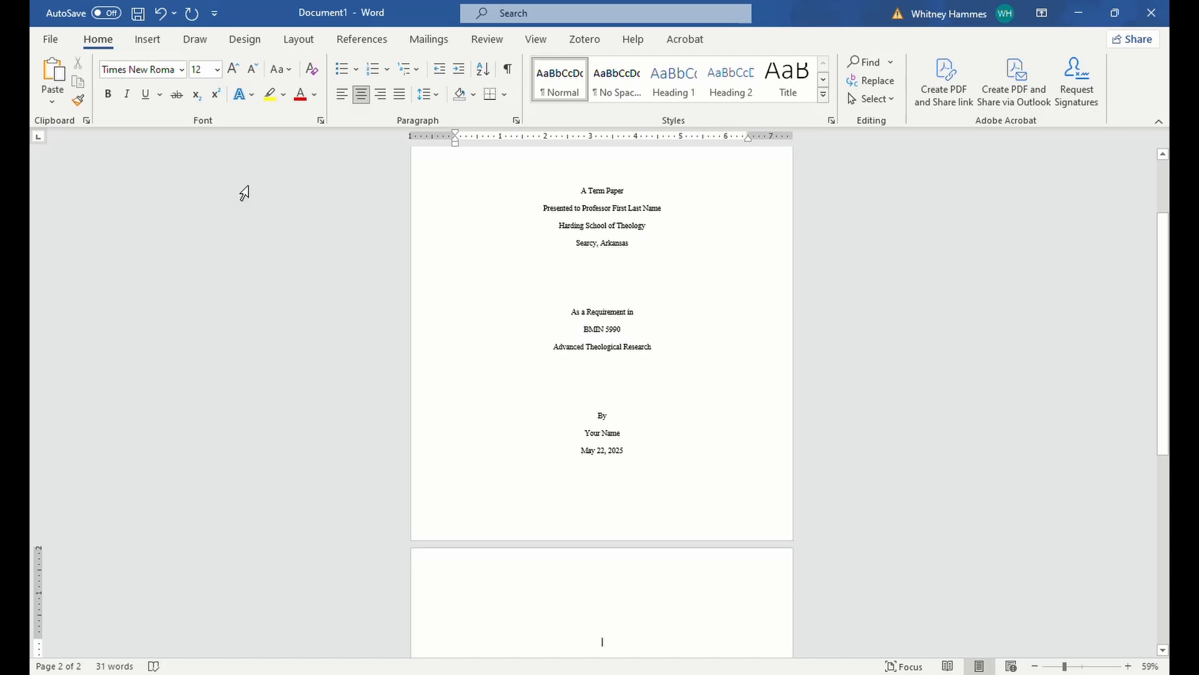
# - Set the top margin to 1 inch from the second page onward, applied to this point forward
pyautogui.click(299, 39)
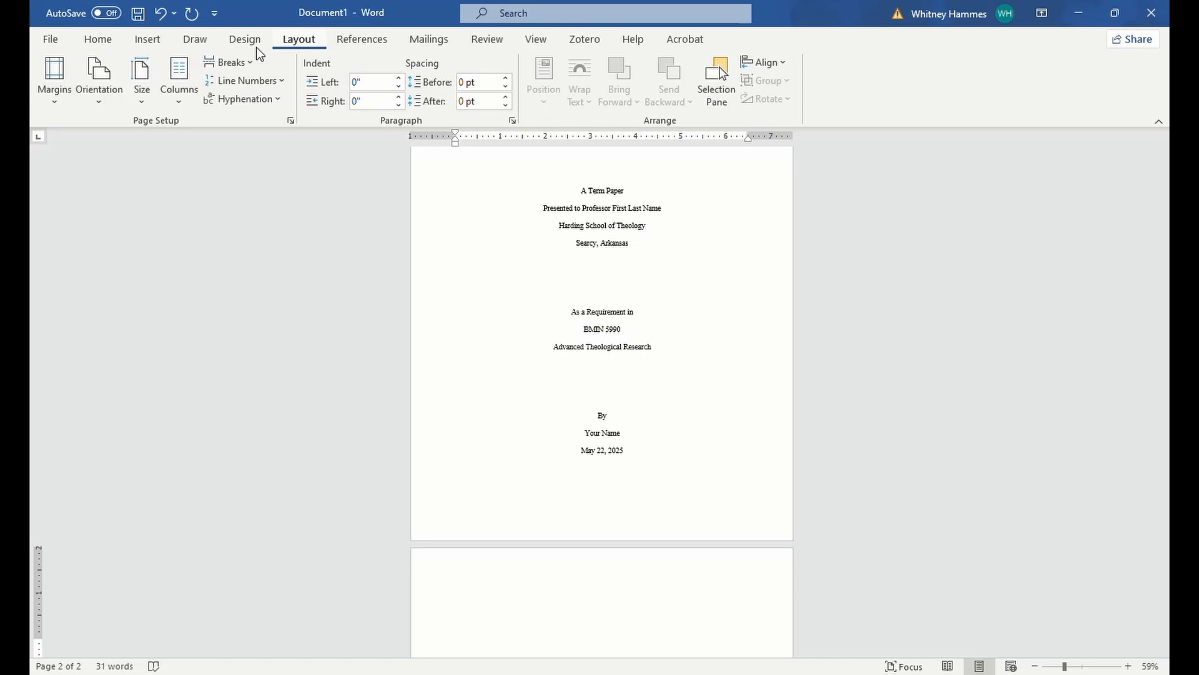
pyautogui.click(60, 89)
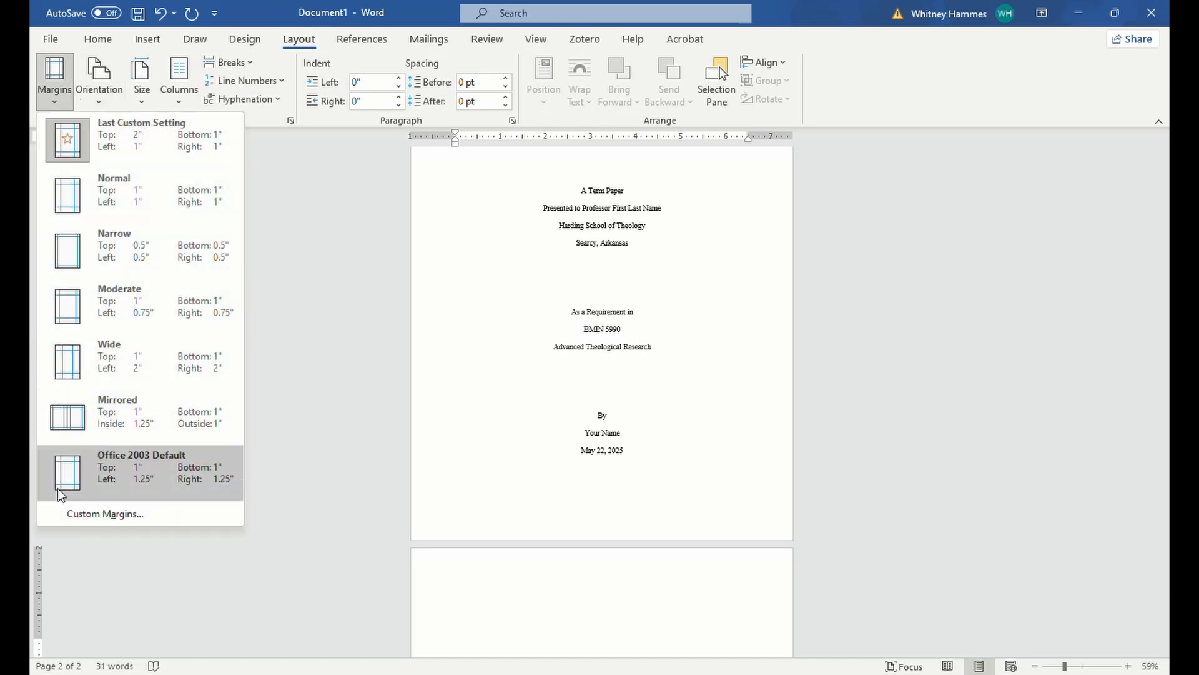
pyautogui.click(76, 519)
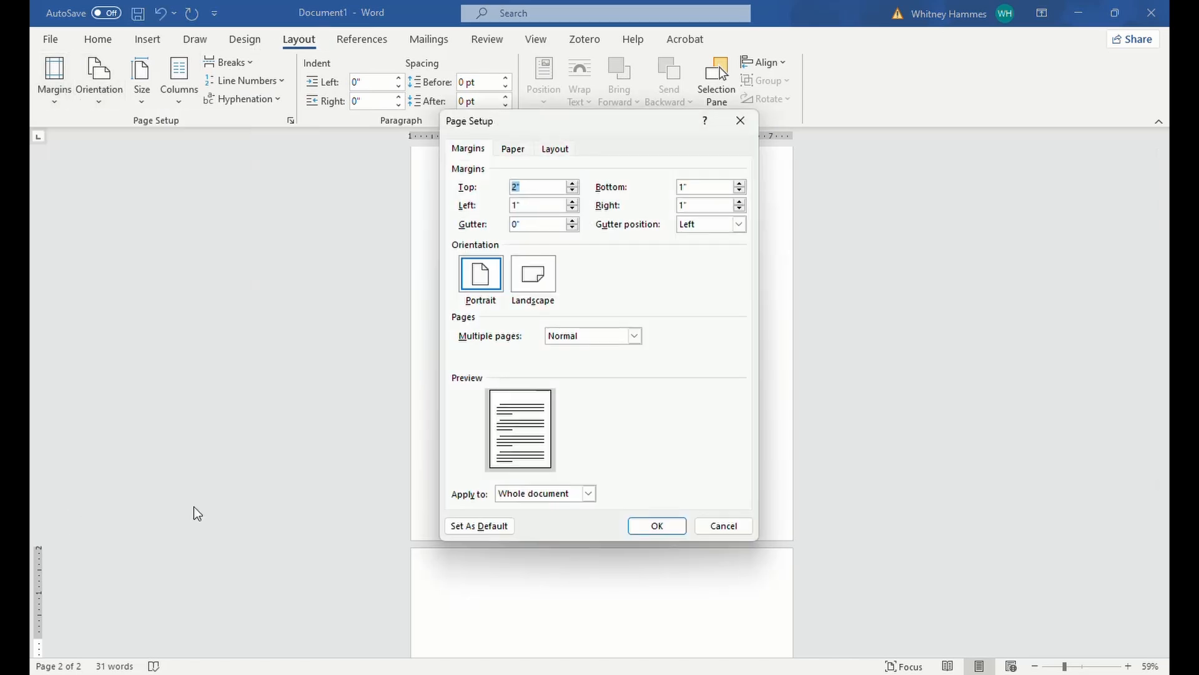
pyautogui.click(572, 191)
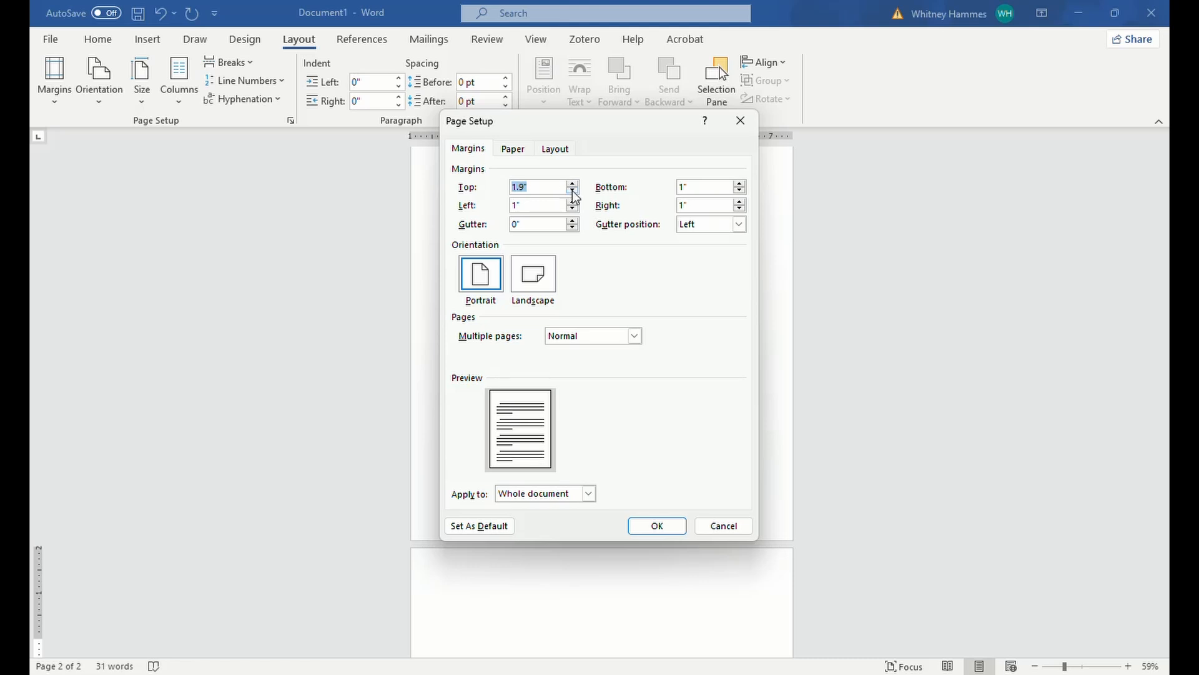
pyautogui.click(572, 191)
pyautogui.click(572, 190)
pyautogui.click(572, 191)
pyautogui.click(572, 190)
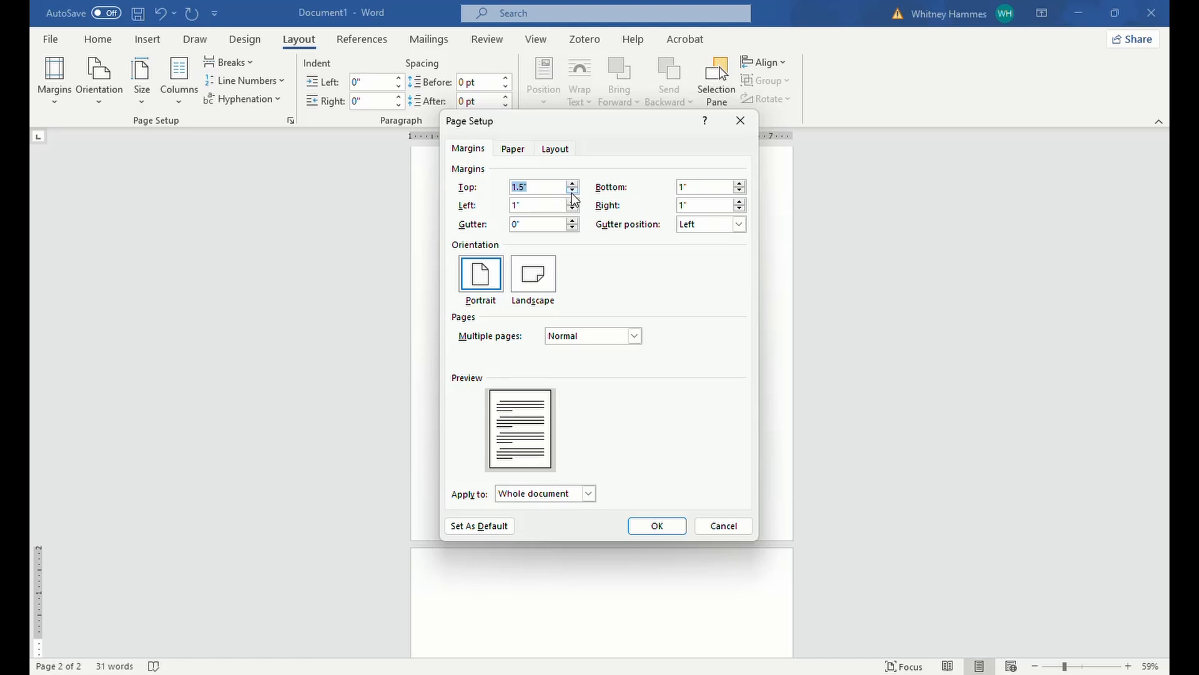
pyautogui.click(572, 190)
pyautogui.click(572, 191)
pyautogui.click(572, 191)
pyautogui.click(572, 193)
pyautogui.click(573, 193)
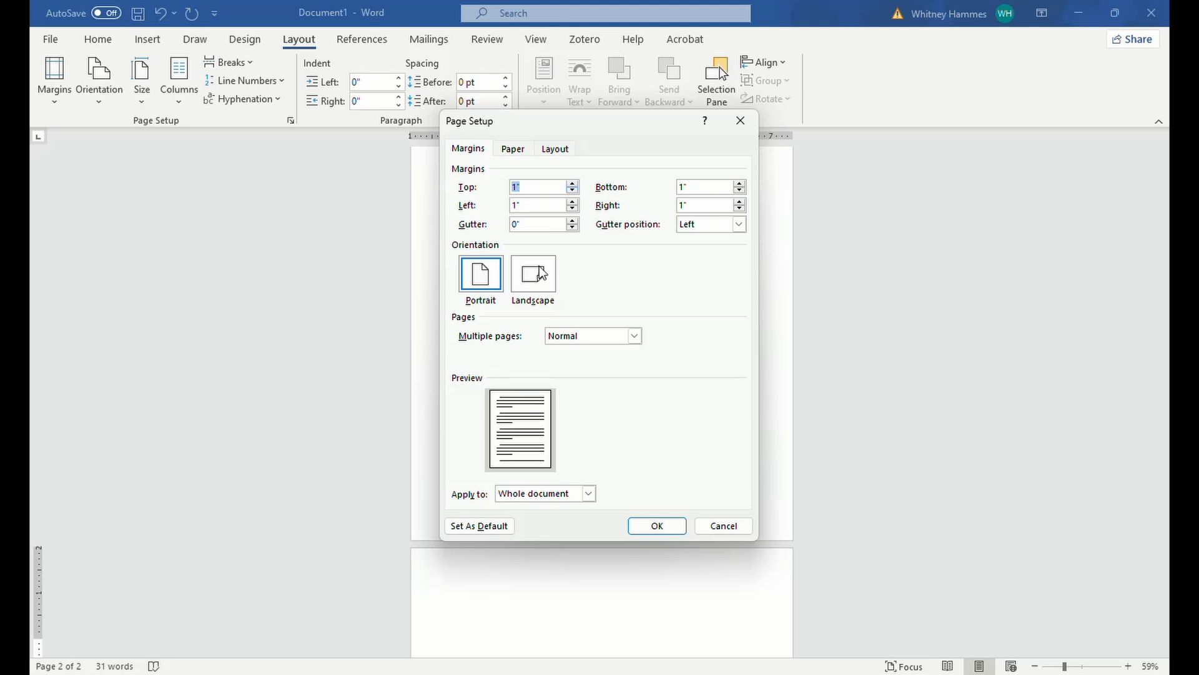
pyautogui.click(589, 494)
pyautogui.click(569, 519)
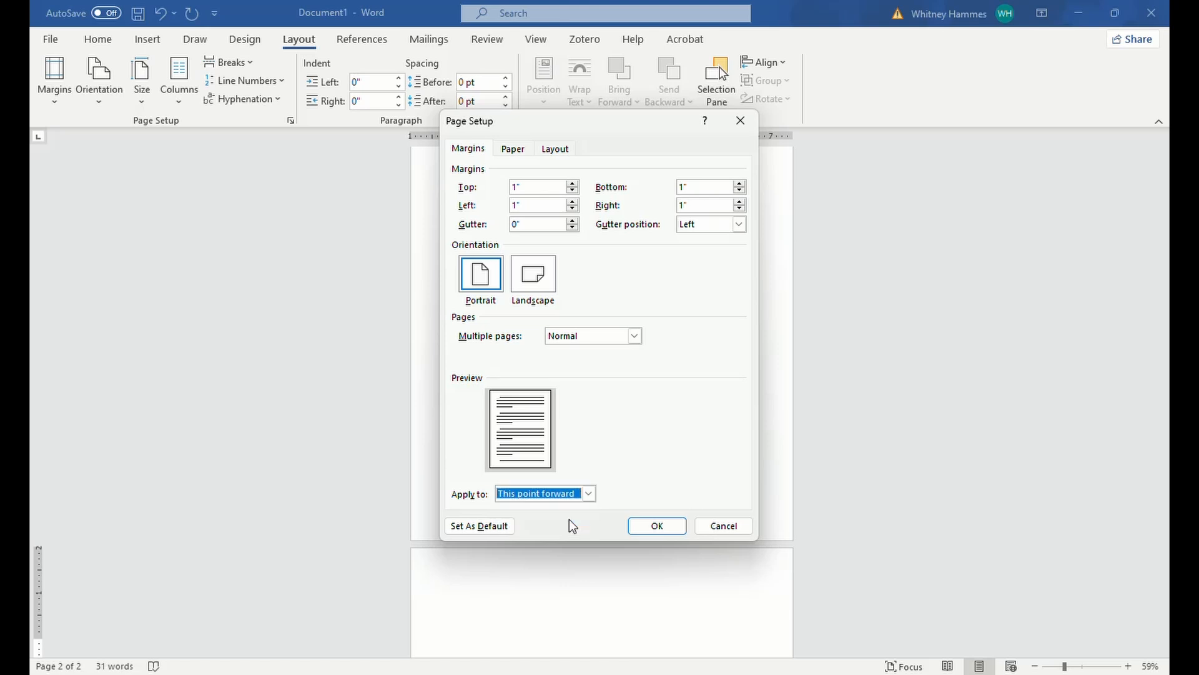
pyautogui.click(657, 528)
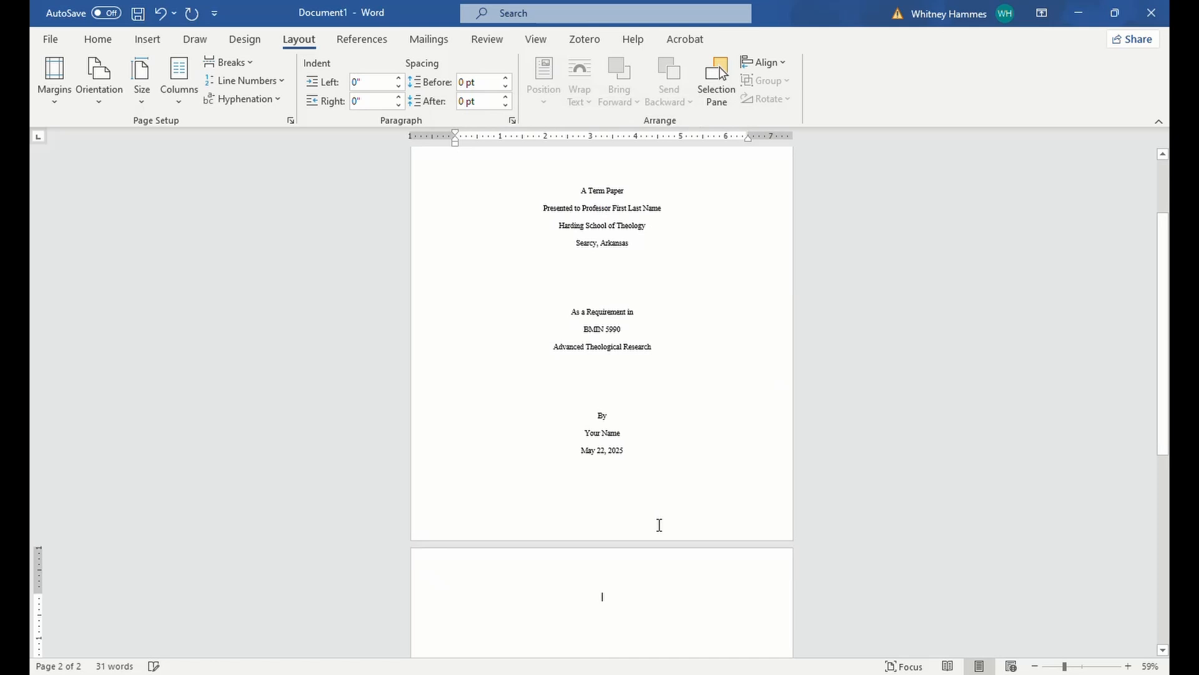
# - Left-align the empty paragraph on the second page and set its line spacing to double
pyautogui.click(85, 39)
pyautogui.click(341, 93)
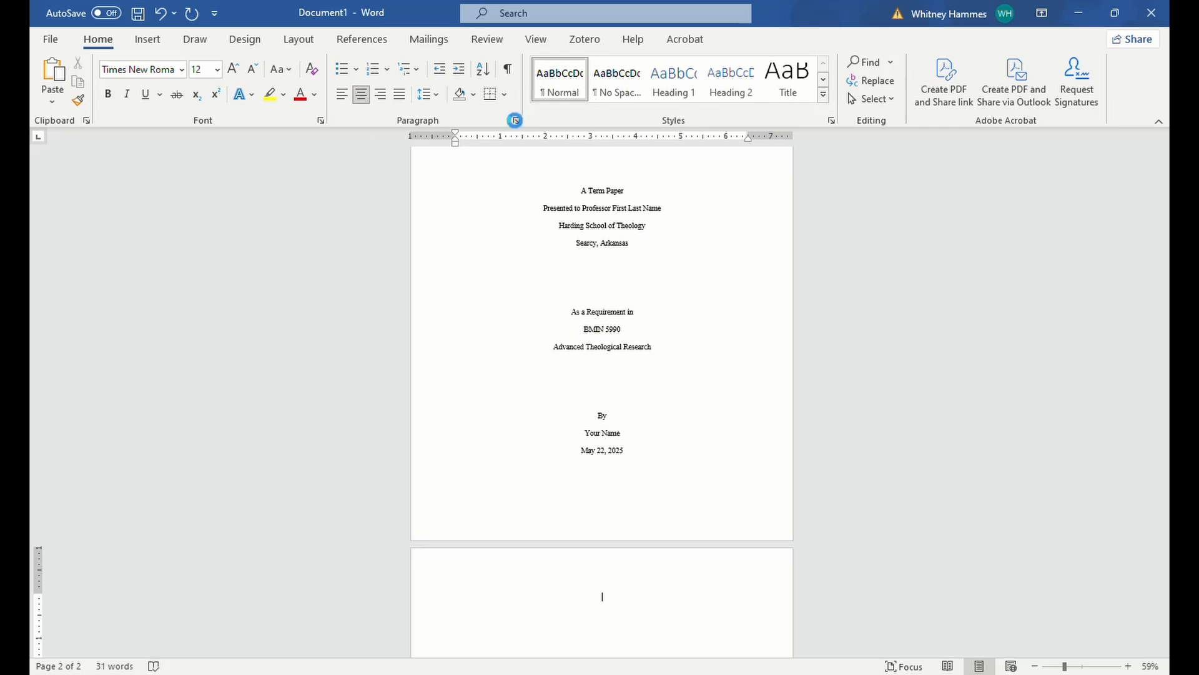
pyautogui.click(516, 121)
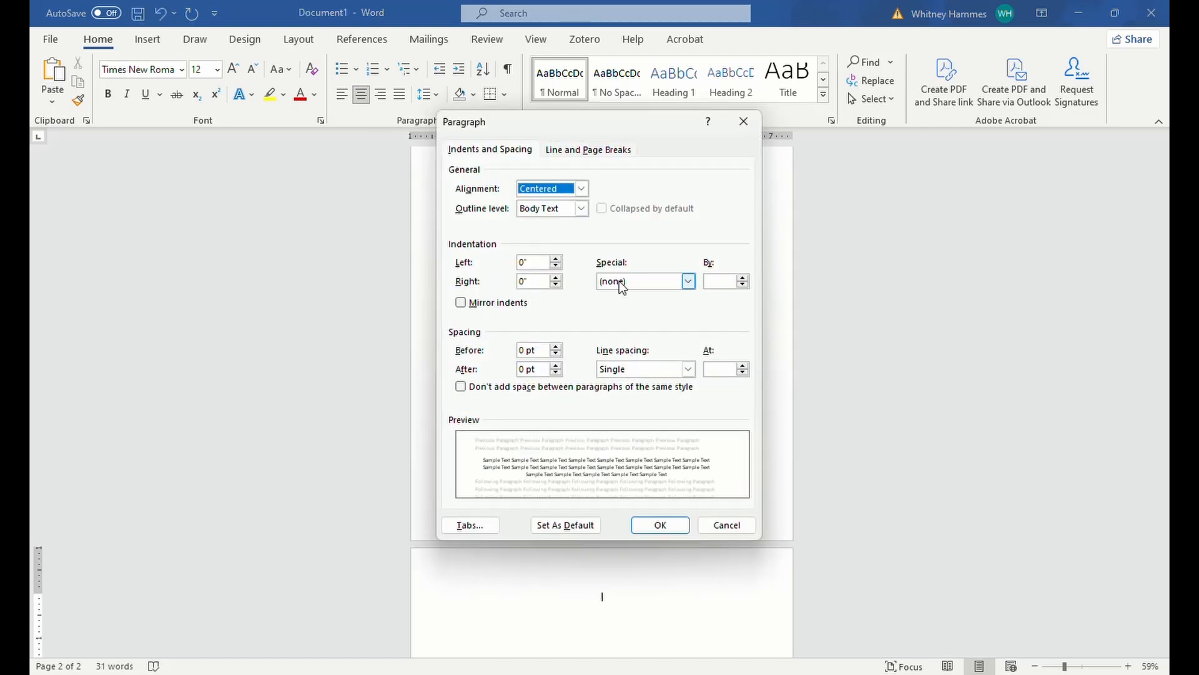
pyautogui.click(689, 369)
pyautogui.click(618, 404)
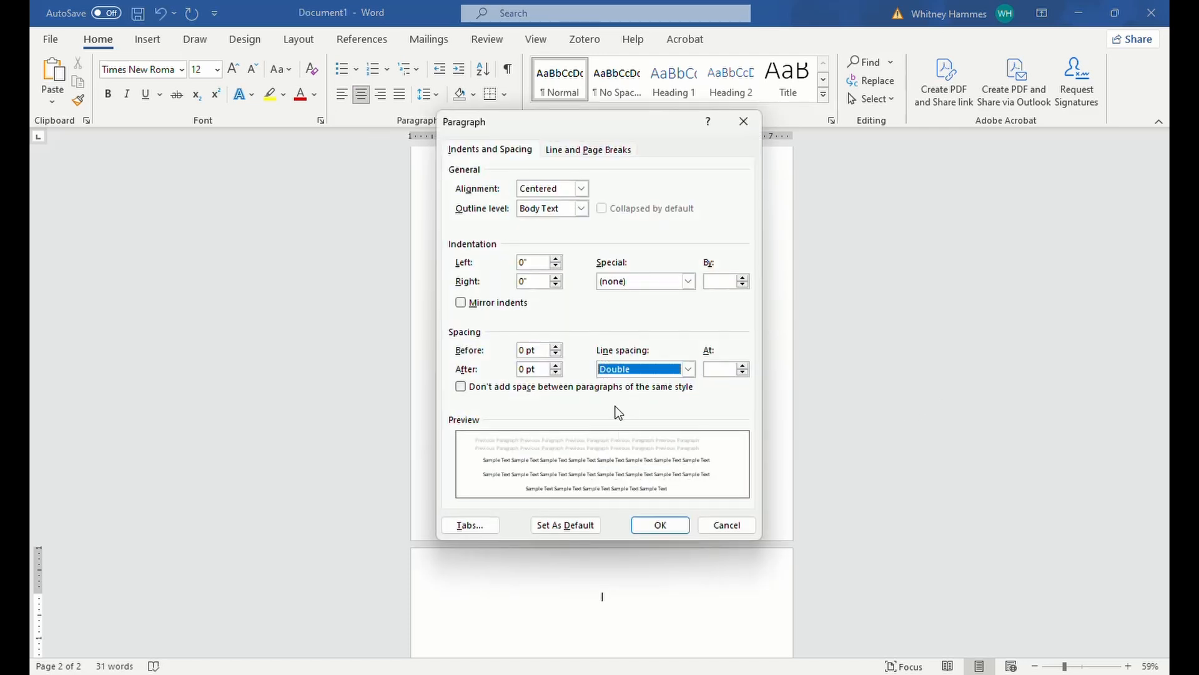
pyautogui.click(659, 523)
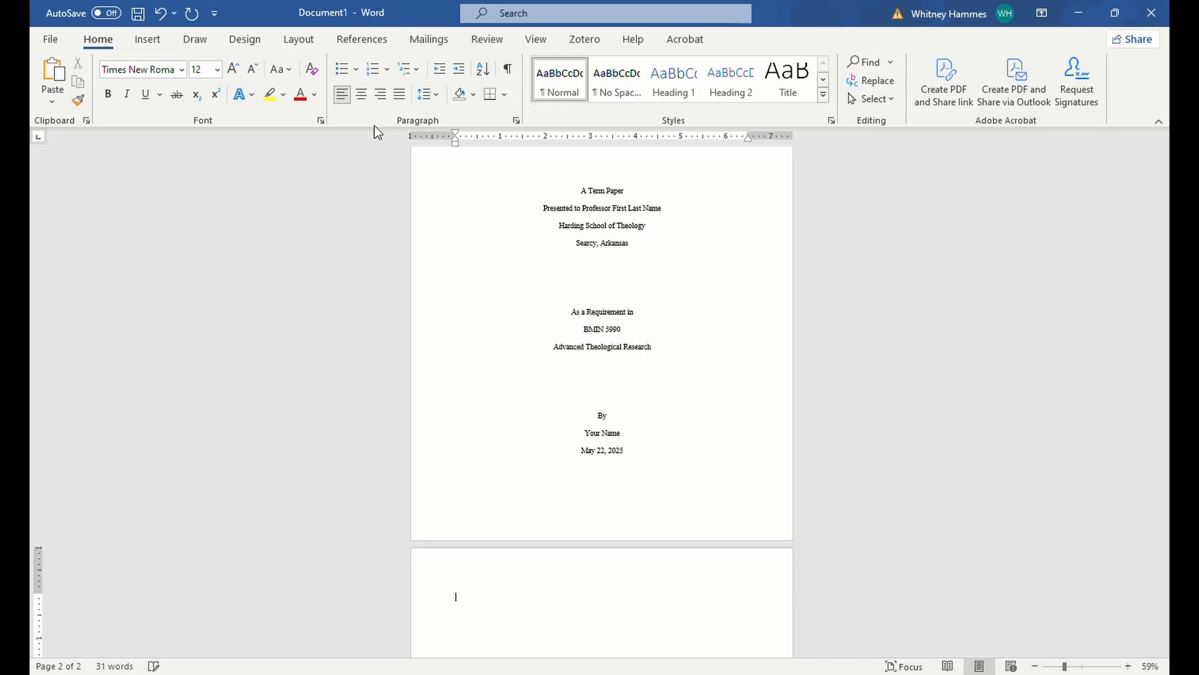
# - Set the left margin to 1.5 inches and apply it to the whole document
pyautogui.scroll(2, 374, 126)
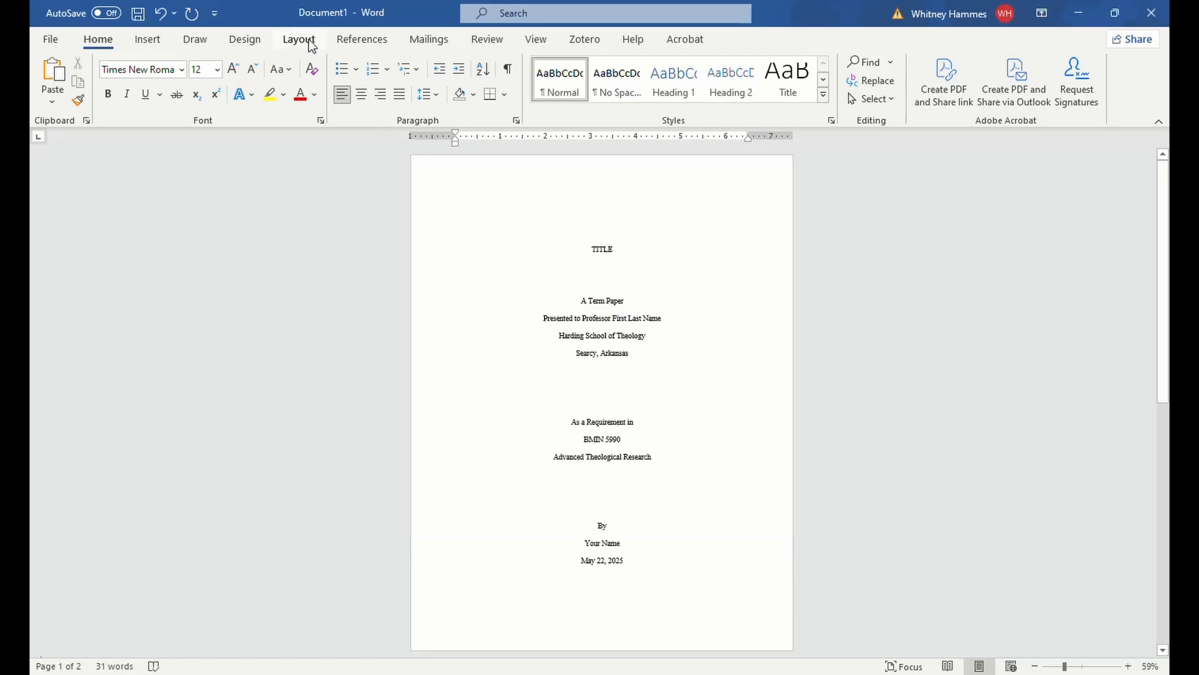
pyautogui.click(298, 39)
pyautogui.click(54, 78)
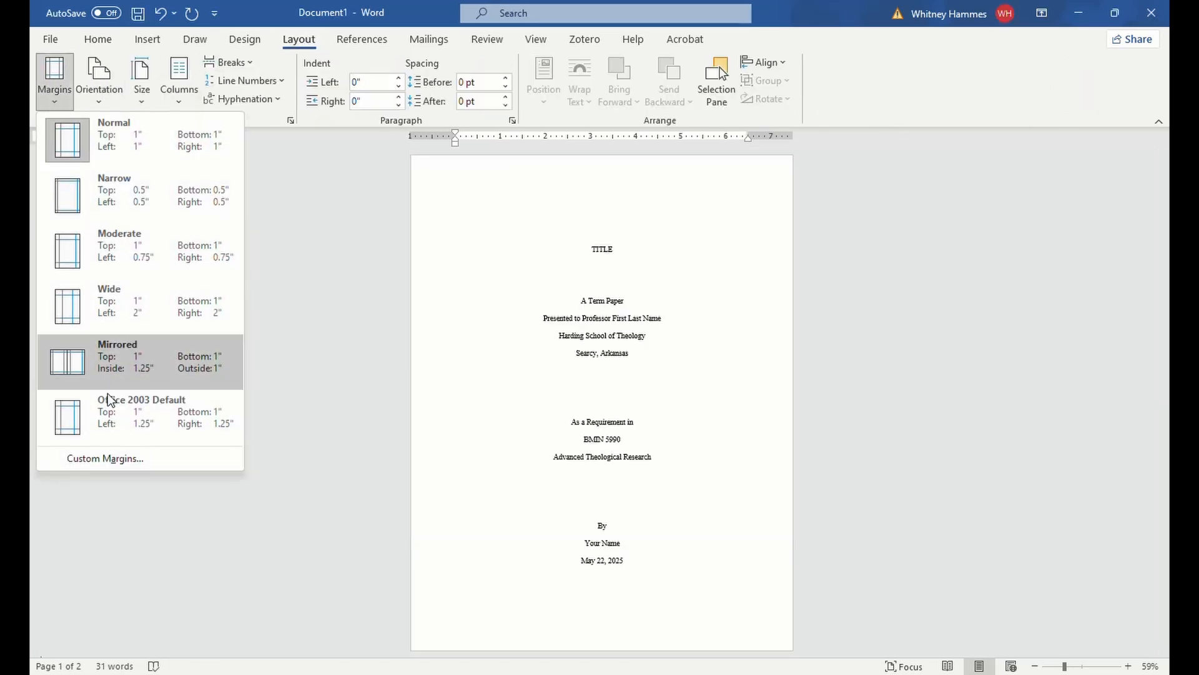
pyautogui.click(107, 464)
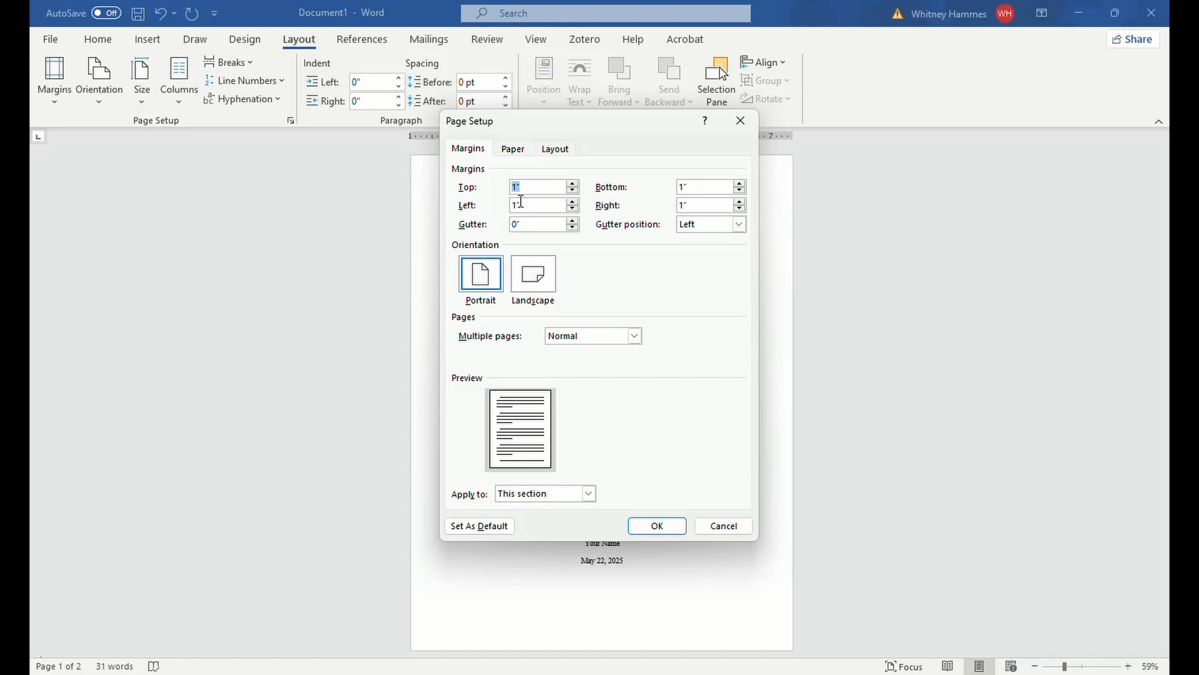
pyautogui.click(516, 205)
pyautogui.write('.5')
pyautogui.click(588, 494)
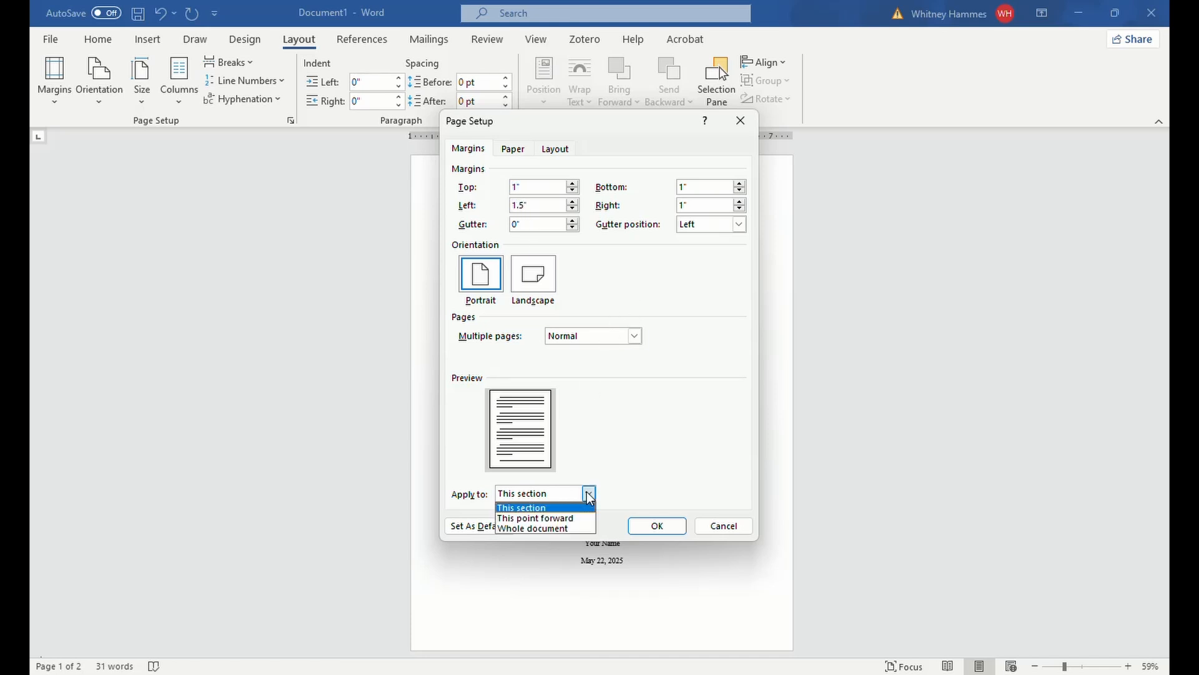
pyautogui.click(568, 528)
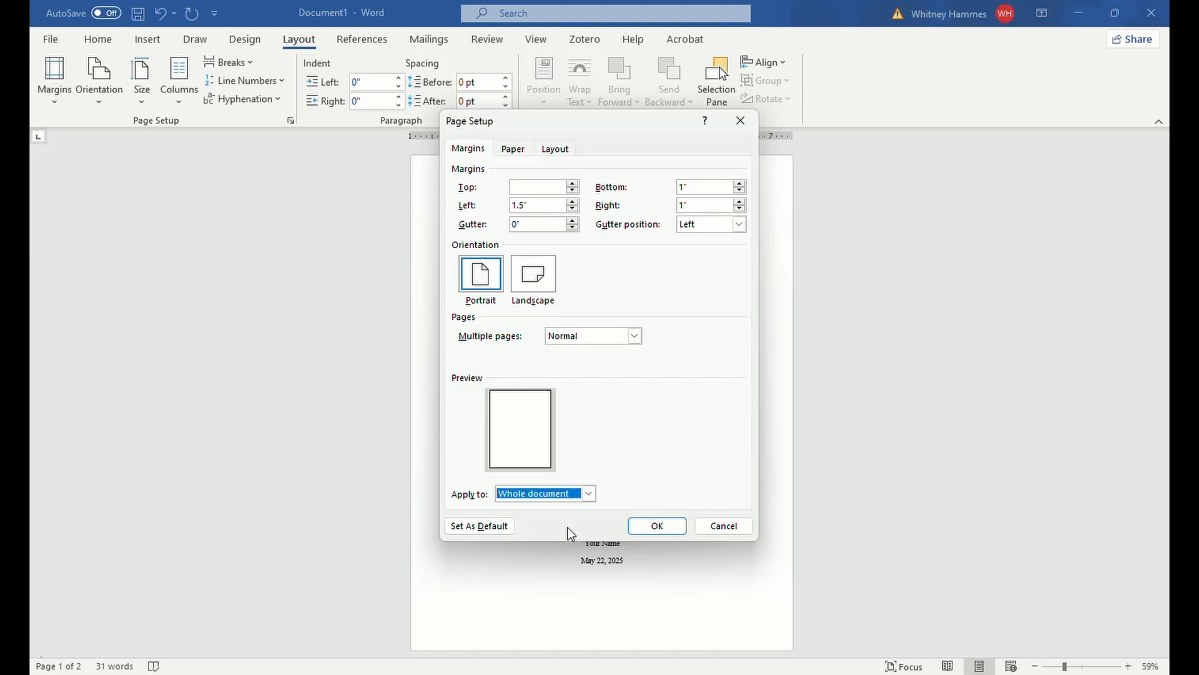
pyautogui.click(657, 526)
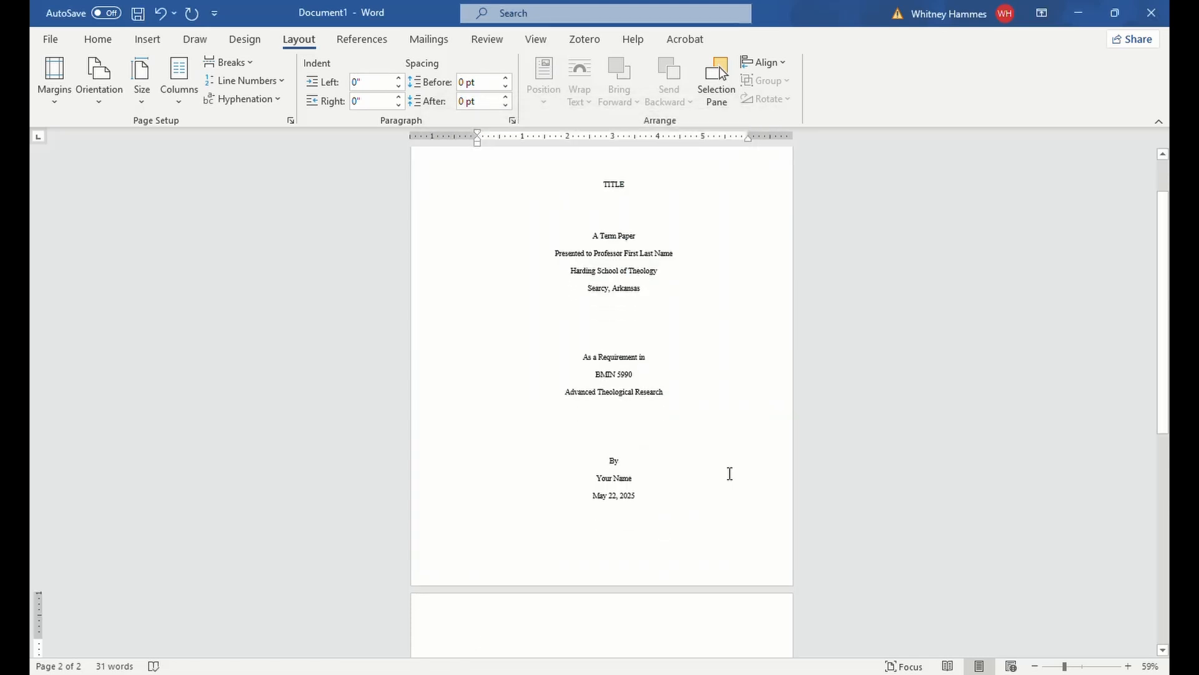
pyautogui.scroll(-3, 738, 429)
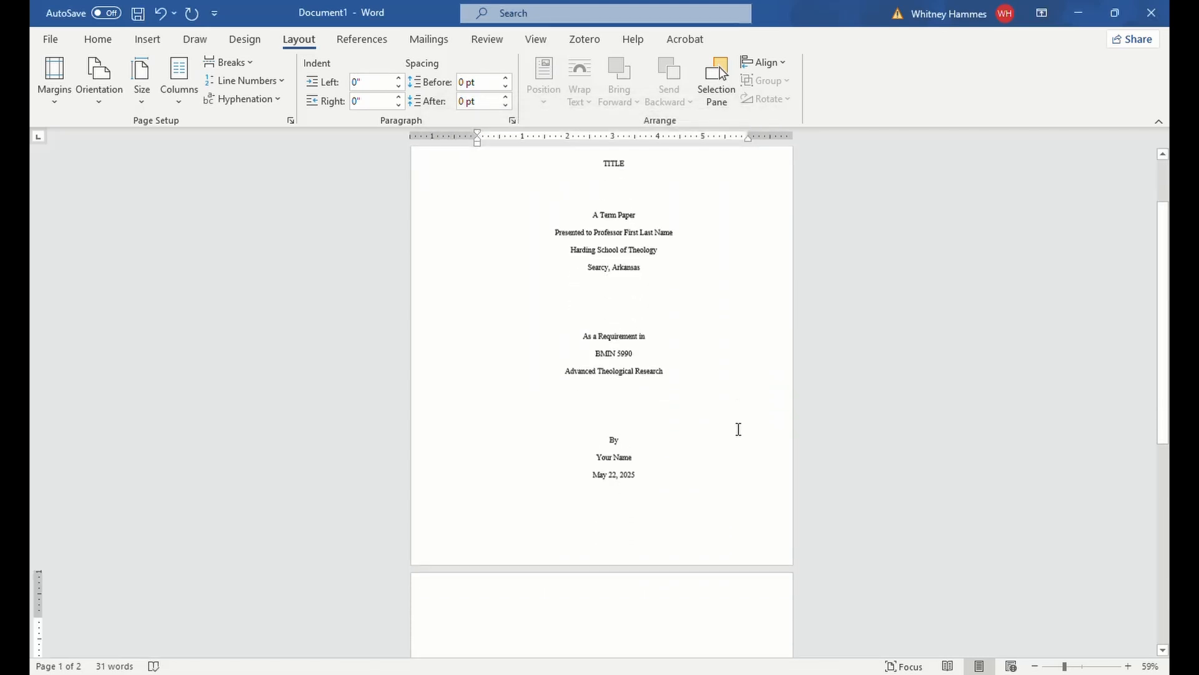